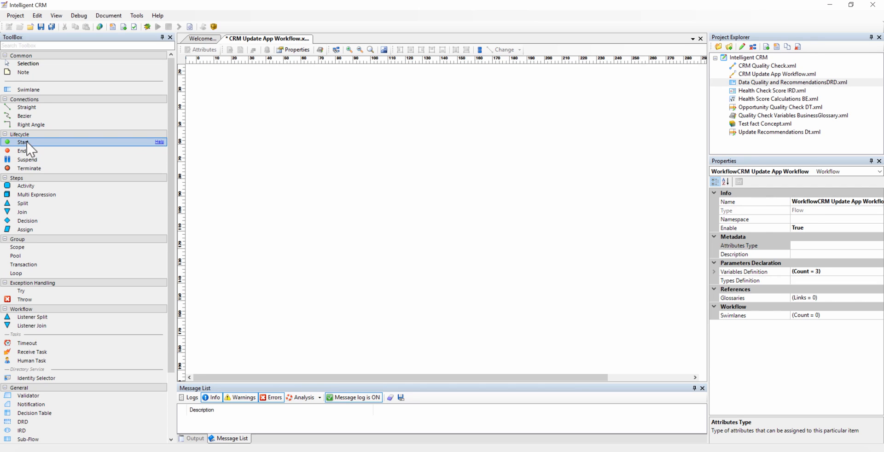
Step: Add a Start node to the workflow and connect it to a new REST API activity labelled SF Authentication
{"action": "left_click_drag", "start_coordinate": [24, 142], "coordinate": [213, 90]}
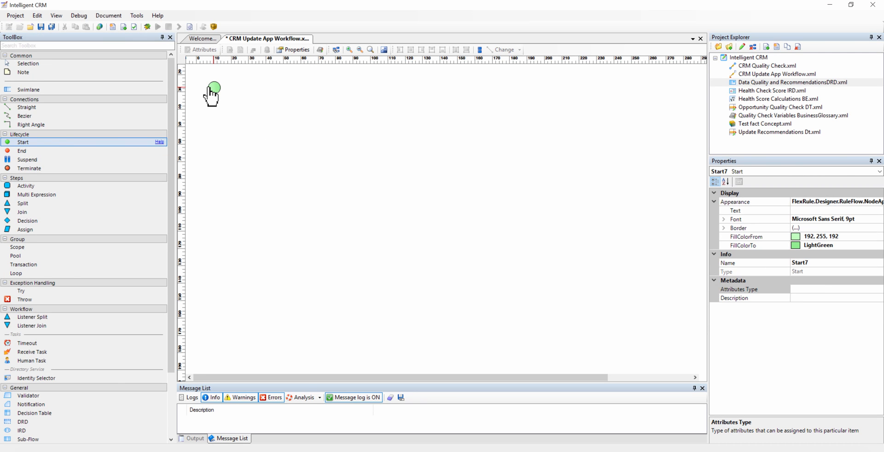
{"action": "scroll", "coordinate": [50, 414], "scroll_direction": "down", "scroll_amount": 2}
{"action": "scroll", "coordinate": [54, 413], "scroll_direction": "down", "scroll_amount": 1}
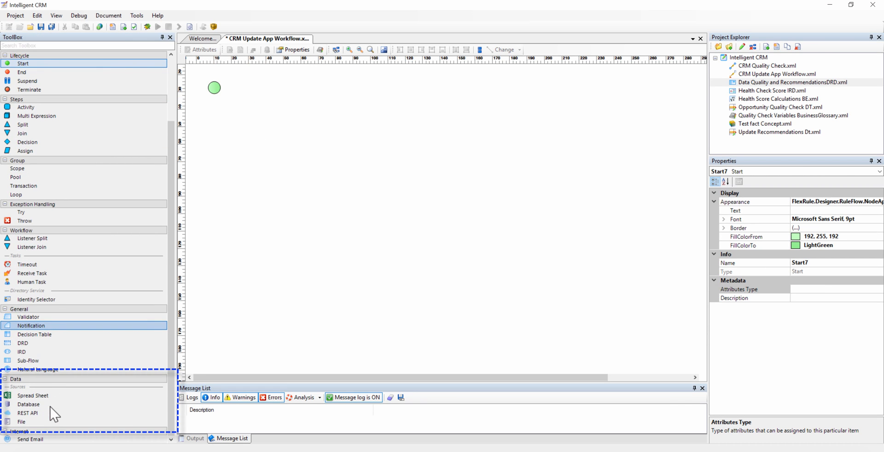
{"action": "left_click_drag", "start_coordinate": [25, 419], "coordinate": [239, 134]}
{"action": "left_click_drag", "start_coordinate": [213, 90], "coordinate": [244, 142]}
{"action": "double_click", "coordinate": [247, 136]}
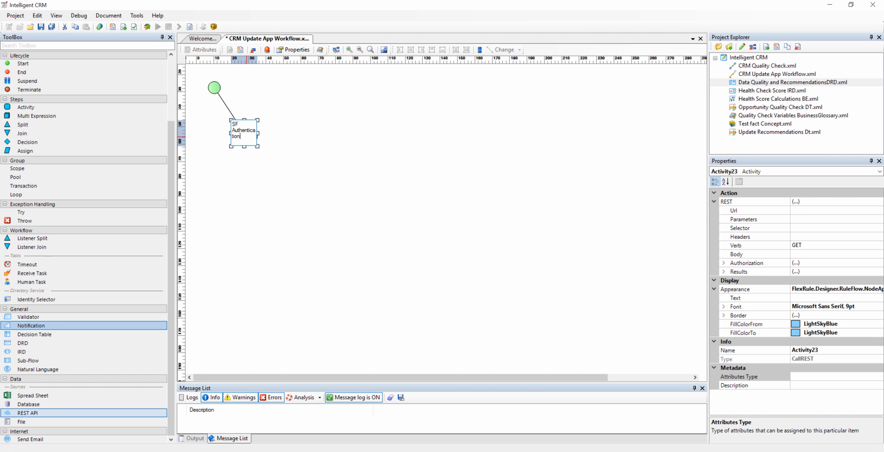
{"action": "left_click", "coordinate": [266, 176]}
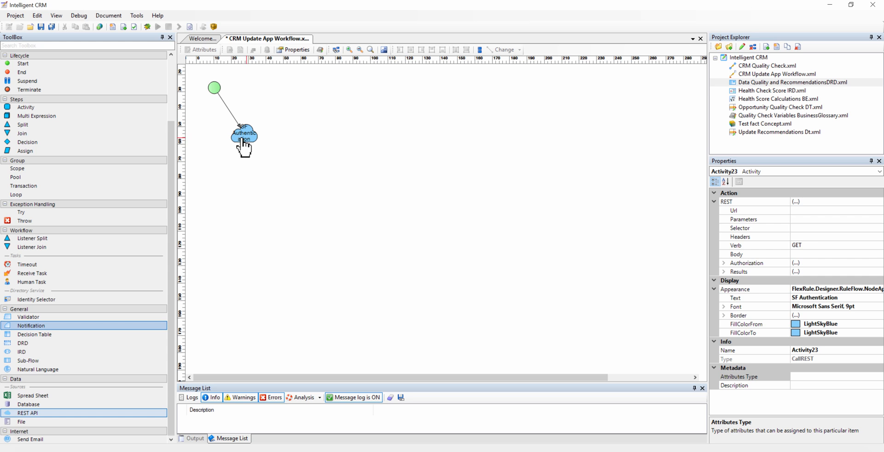
{"action": "left_click", "coordinate": [243, 140]}
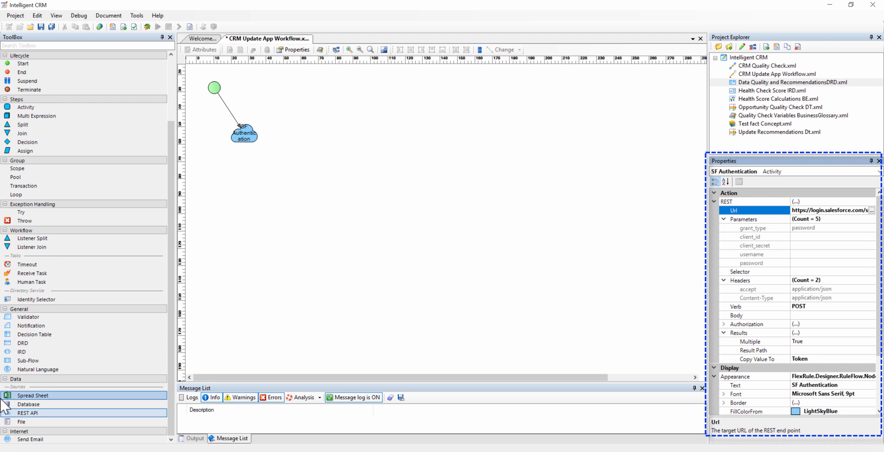
Step: Add a REST API activity labelled Get Opportunities below SF Authentication and connect it from that activity
{"action": "left_click_drag", "start_coordinate": [28, 413], "coordinate": [247, 171]}
{"action": "left_click_drag", "start_coordinate": [251, 138], "coordinate": [249, 176]}
{"action": "double_click", "coordinate": [248, 174]}
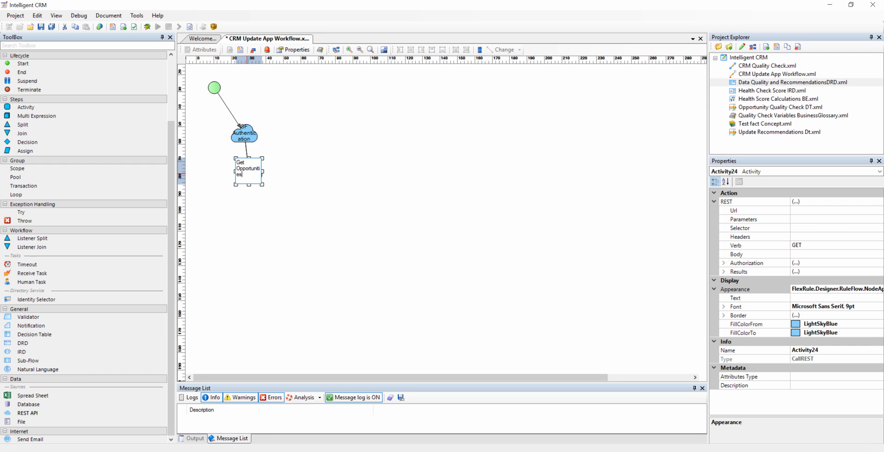
{"action": "left_click", "coordinate": [255, 223]}
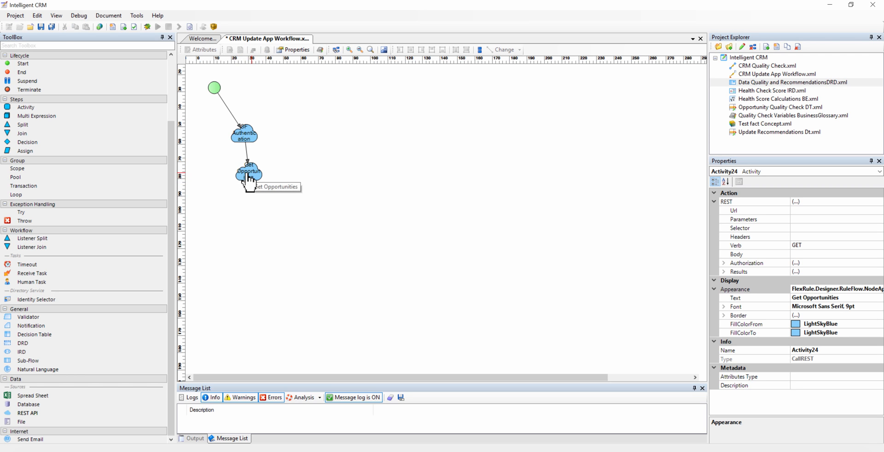
{"action": "left_click", "coordinate": [249, 175]}
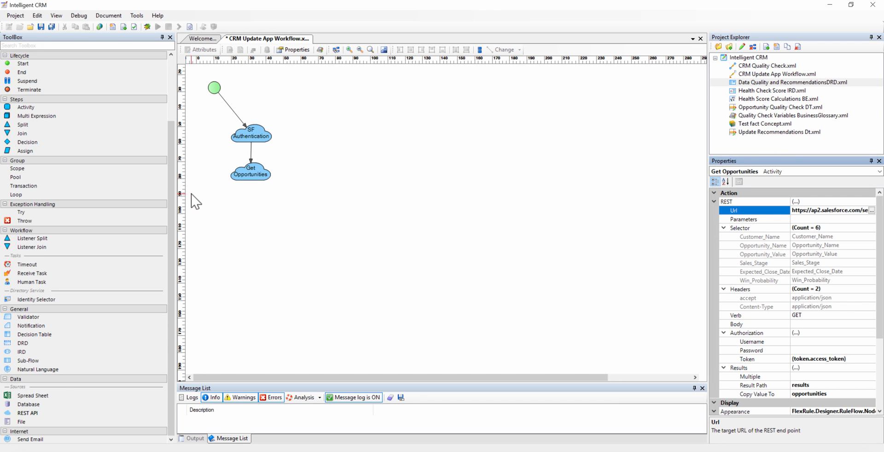
Step: Add a Database activity labelled SaaS Activity beside Get Opportunities and connect Get Opportunities to it
{"action": "left_click_drag", "start_coordinate": [29, 405], "coordinate": [319, 163]}
{"action": "left_click", "coordinate": [321, 169]}
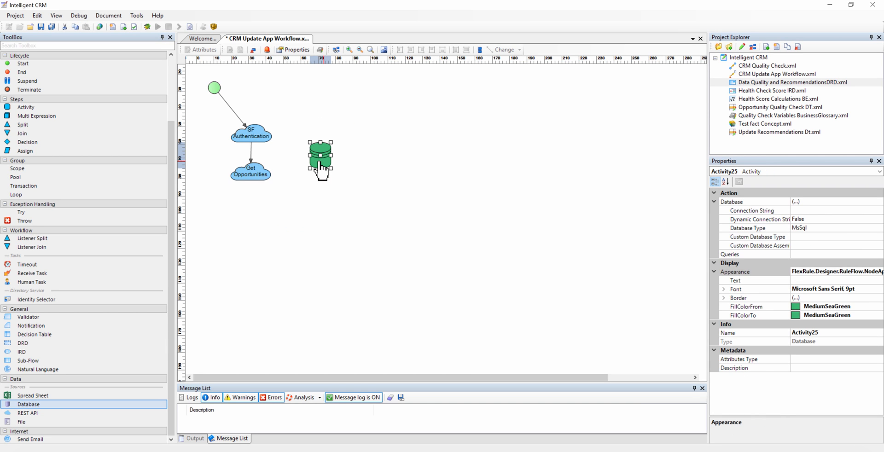
{"action": "double_click", "coordinate": [324, 161]}
{"action": "type", "text": "SaaS Activity"}
{"action": "left_click", "coordinate": [323, 197]}
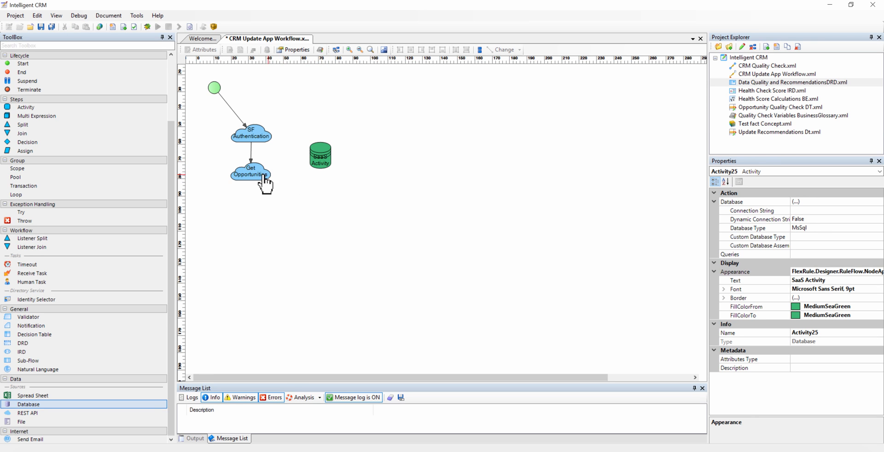
{"action": "left_click_drag", "start_coordinate": [259, 176], "coordinate": [316, 167]}
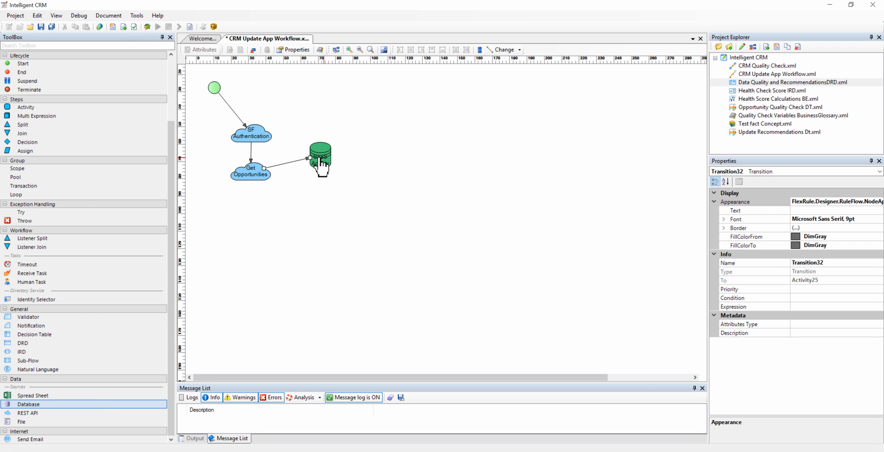
Step: Add a REST API activity labelled Zendesk Authenticate below the SaaS Activity and connect Get Opportunities to it
{"action": "left_click", "coordinate": [53, 413]}
{"action": "left_click_drag", "start_coordinate": [54, 413], "coordinate": [318, 204]}
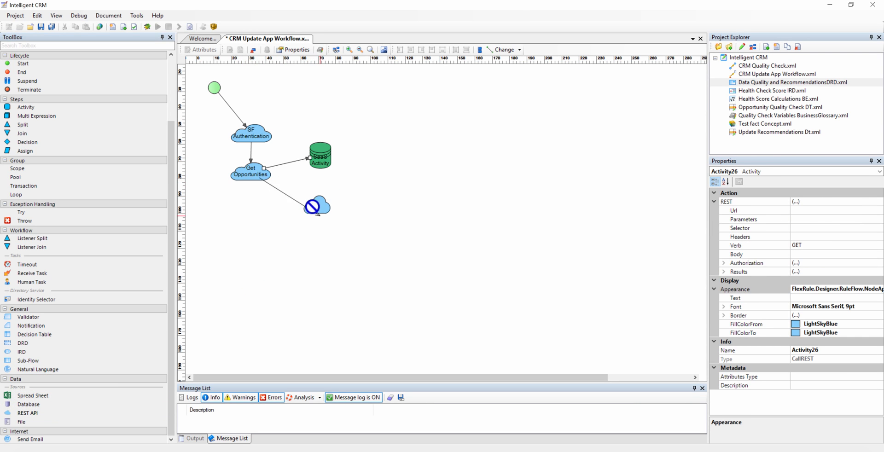
{"action": "left_click_drag", "start_coordinate": [261, 189], "coordinate": [317, 209]}
{"action": "left_click", "coordinate": [322, 208]}
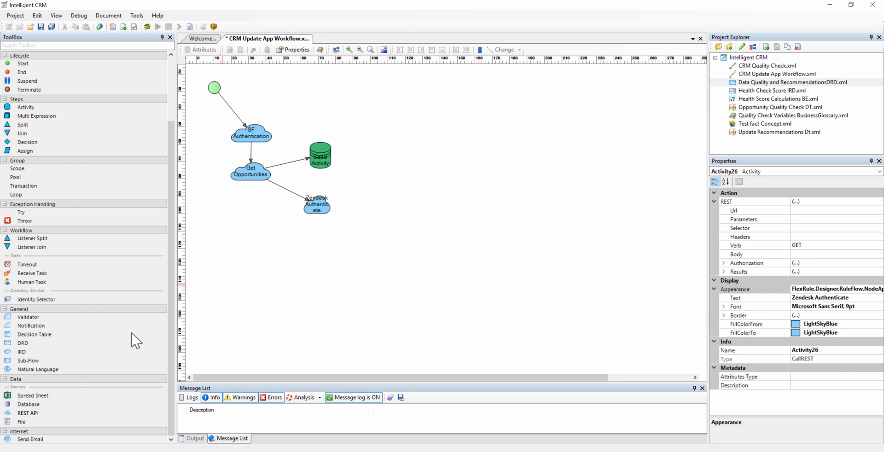
Step: Add a REST API activity labelled tickets below Zendesk Authenticate and connect it from that activity
{"action": "left_click", "coordinate": [33, 414]}
{"action": "mouse_move", "coordinate": [33, 414]}
{"action": "left_mouse_down"}
{"action": "mouse_move", "coordinate": [161, 359]}
{"action": "mouse_move", "coordinate": [325, 236]}
{"action": "mouse_move", "coordinate": [318, 247]}
{"action": "left_mouse_up"}
{"action": "double_click", "coordinate": [319, 248]}
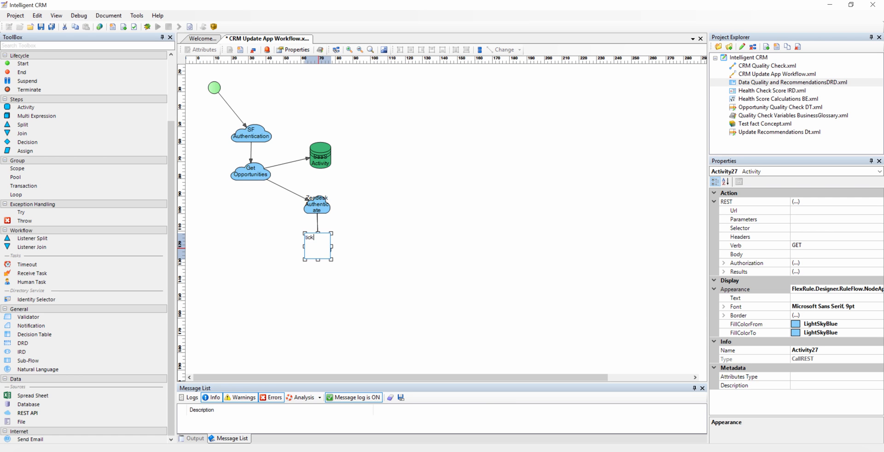
{"action": "left_click", "coordinate": [311, 281]}
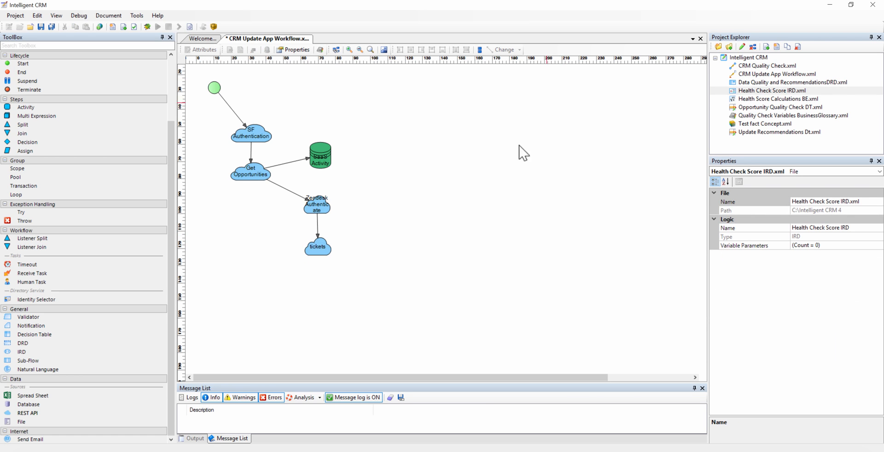
Step: Set the SaaS Activity's database type to MsSql
{"action": "left_click", "coordinate": [322, 161]}
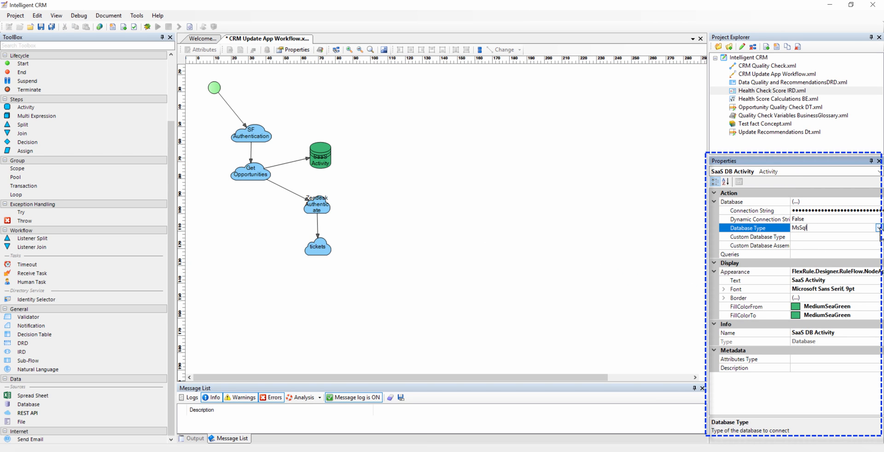
{"action": "left_click", "coordinate": [879, 228]}
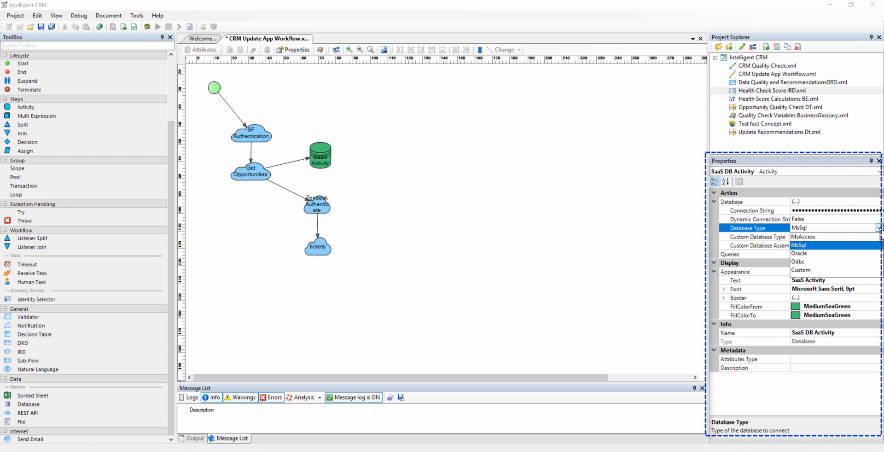
{"action": "left_click", "coordinate": [851, 247]}
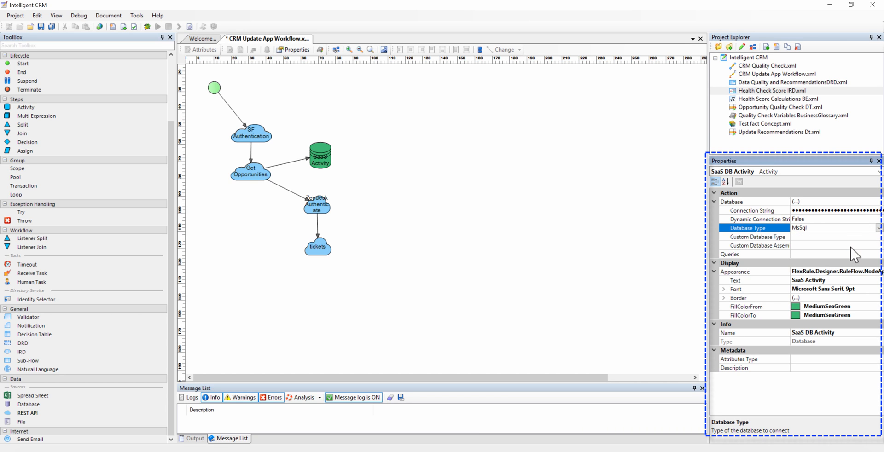
Step: Add a query to the SaaS Activity with the command "select * from {Activity} WHERE {Customer_Name} = {value}" and expand its query list
{"action": "left_click", "coordinate": [845, 255]}
{"action": "left_click", "coordinate": [879, 254]}
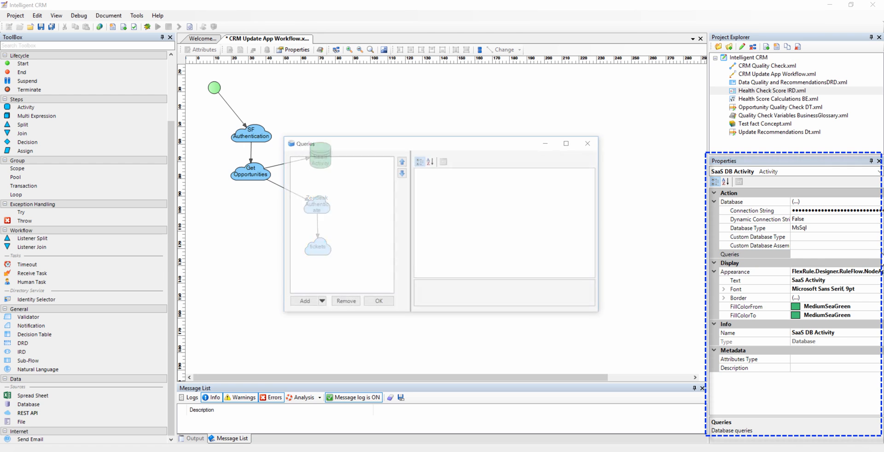
{"action": "left_click", "coordinate": [309, 302]}
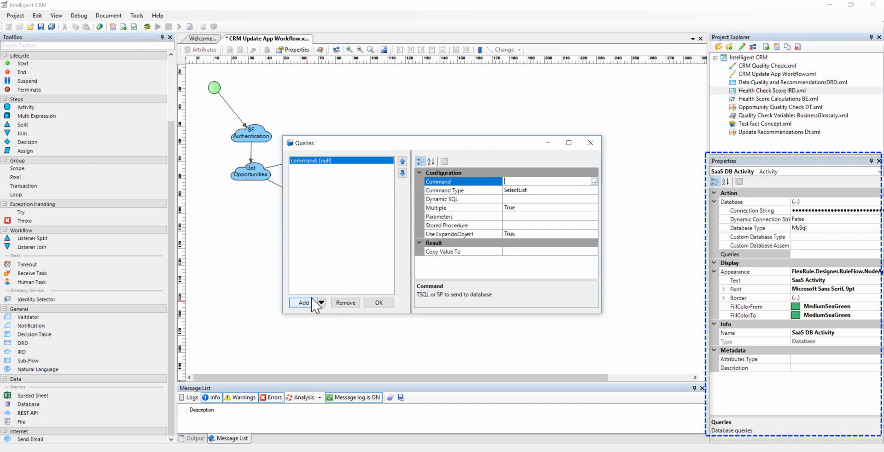
{"action": "left_click", "coordinate": [594, 181]}
{"action": "type", "text": "select * from {Activity} WHERE {Customer_Name} = {value}"}
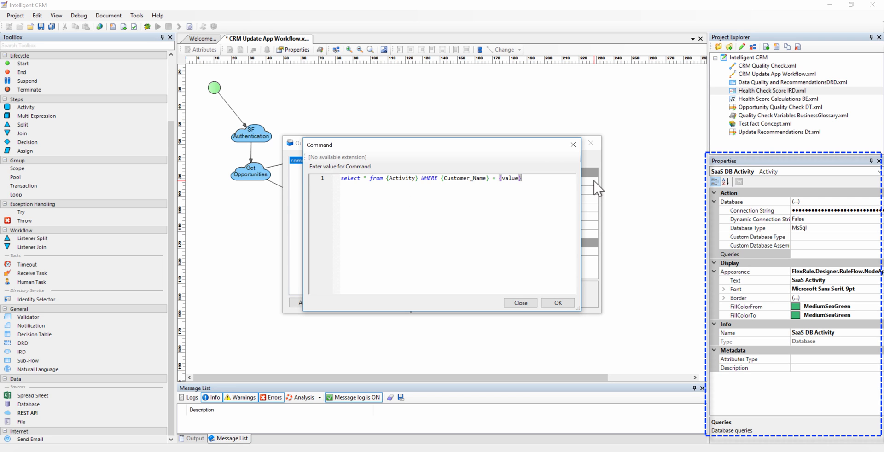
{"action": "left_click", "coordinate": [558, 303]}
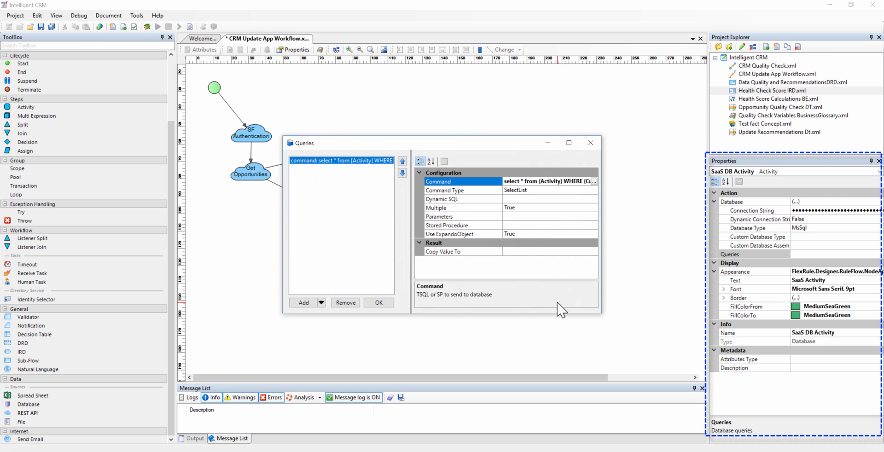
{"action": "left_click", "coordinate": [381, 302]}
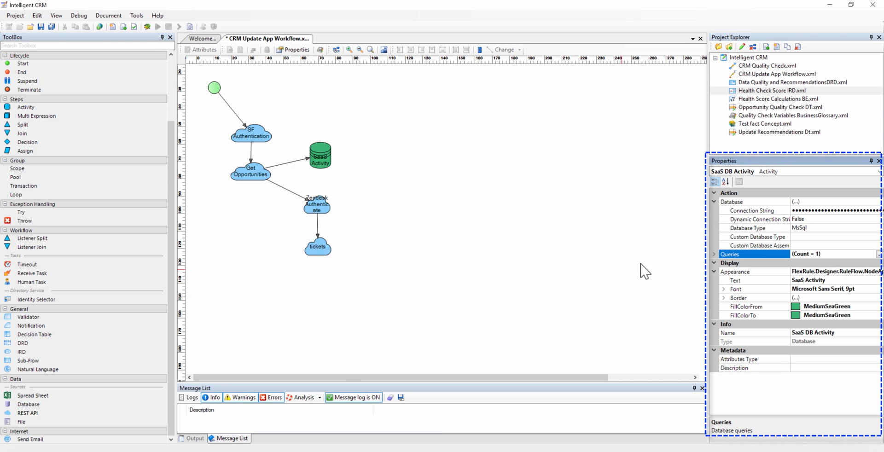
{"action": "left_click", "coordinate": [714, 255]}
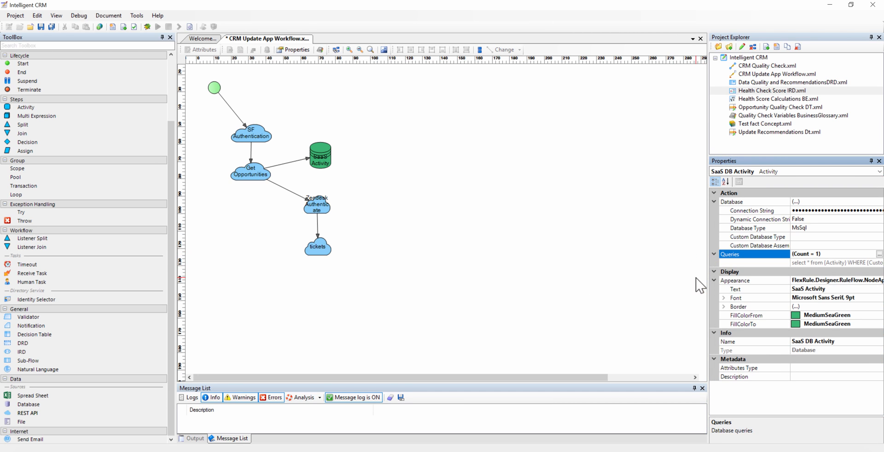
Step: Place the Health Check Score IRD in the workflow and connect both SaaS Activity and tickets to it
{"action": "left_click", "coordinate": [767, 90]}
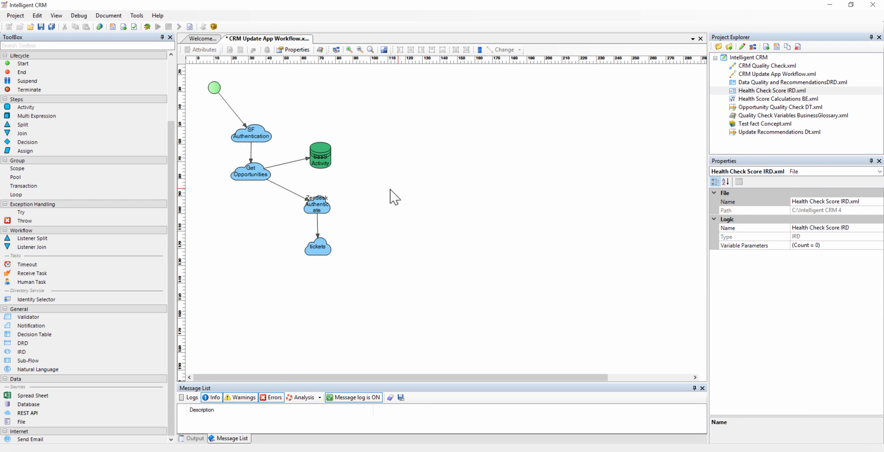
{"action": "left_click_drag", "start_coordinate": [390, 189], "coordinate": [359, 226]}
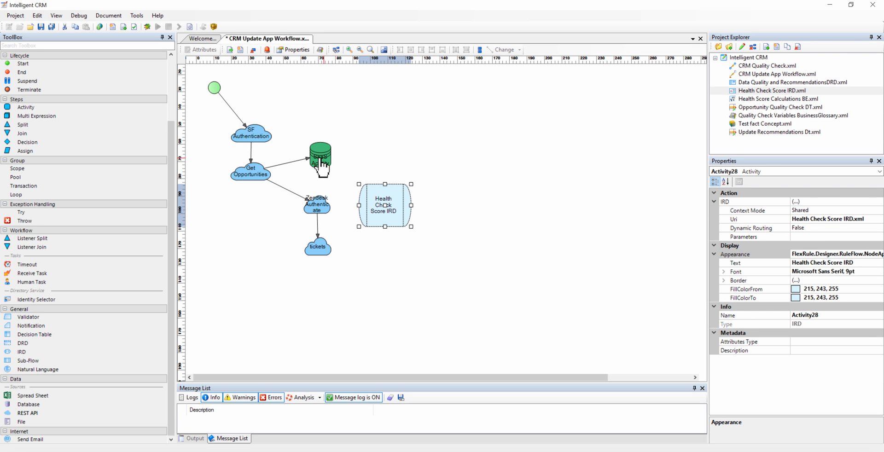
{"action": "left_click_drag", "start_coordinate": [321, 163], "coordinate": [376, 205]}
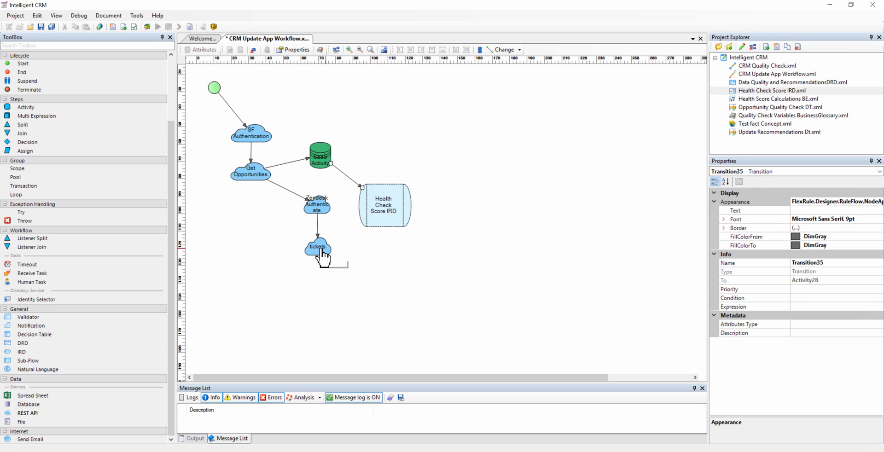
{"action": "left_click_drag", "start_coordinate": [322, 249], "coordinate": [377, 198]}
Step: Open the diagram behind the Health Check Score IRD node
{"action": "left_click", "coordinate": [391, 190]}
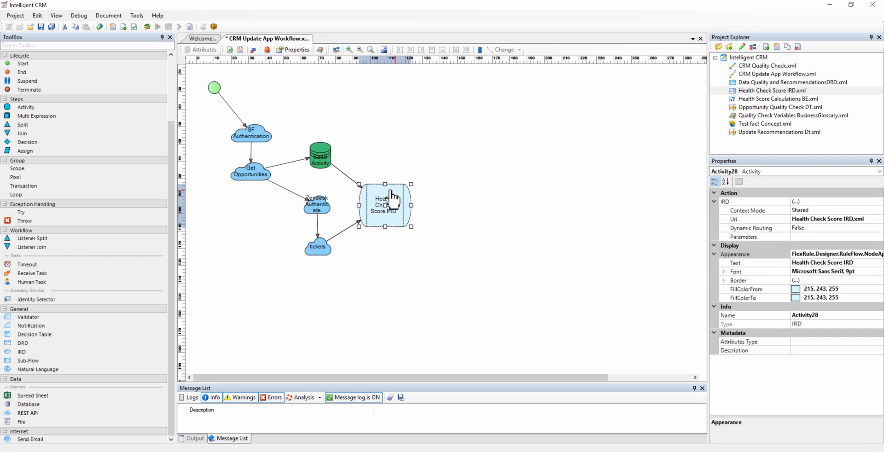
{"action": "right_click", "coordinate": [394, 191]}
{"action": "left_click", "coordinate": [419, 196]}
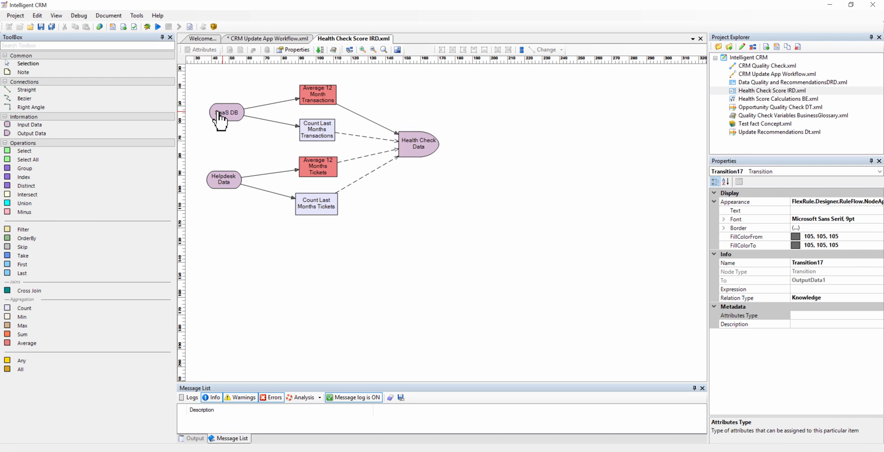
Step: Review the full expression of the Health Check Data output and return to the CRM Update App Workflow
{"action": "left_click", "coordinate": [412, 151]}
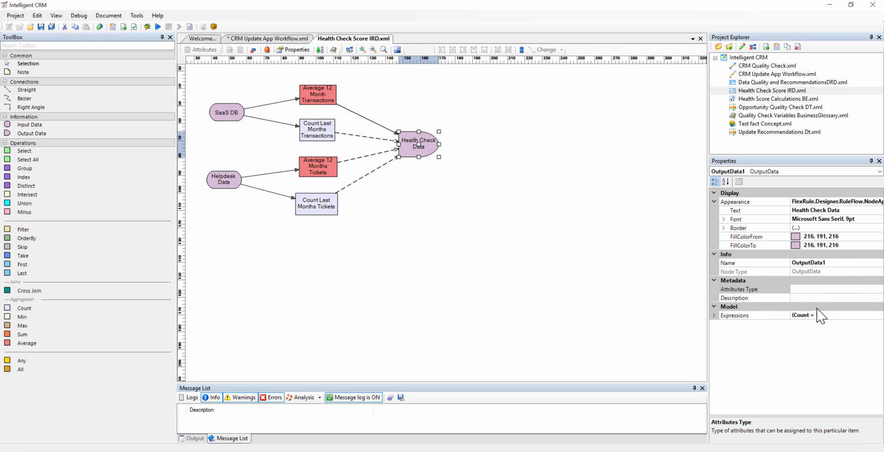
{"action": "left_click", "coordinate": [837, 317]}
{"action": "left_click", "coordinate": [880, 316]}
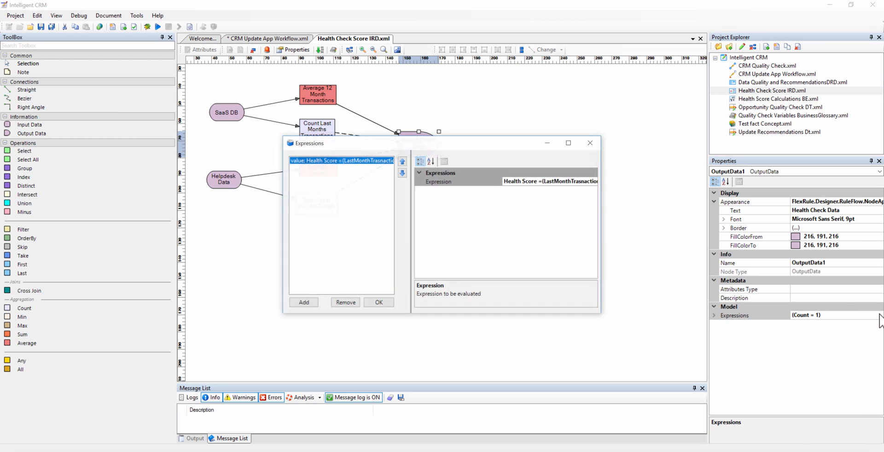
{"action": "left_click", "coordinate": [590, 182]}
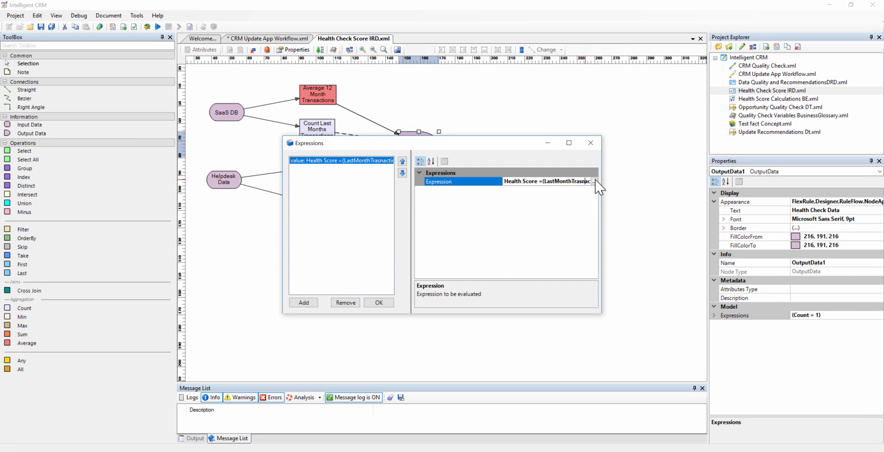
{"action": "left_click", "coordinate": [594, 182]}
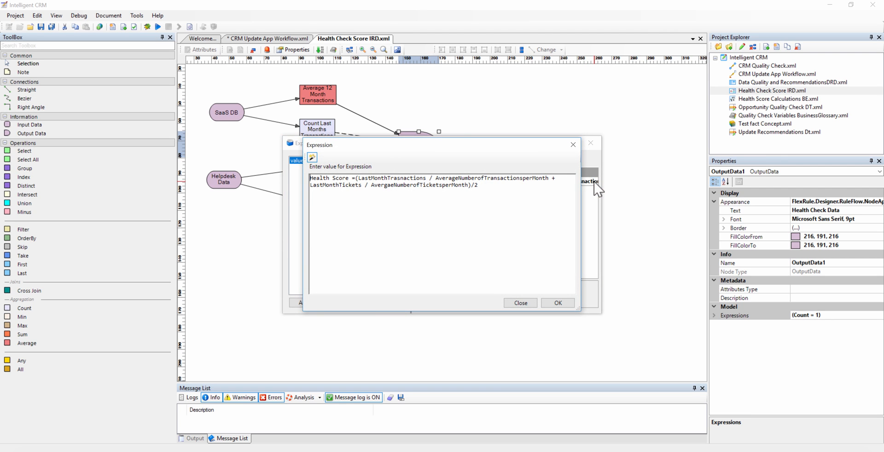
{"action": "left_click", "coordinate": [558, 303]}
{"action": "left_click", "coordinate": [378, 303]}
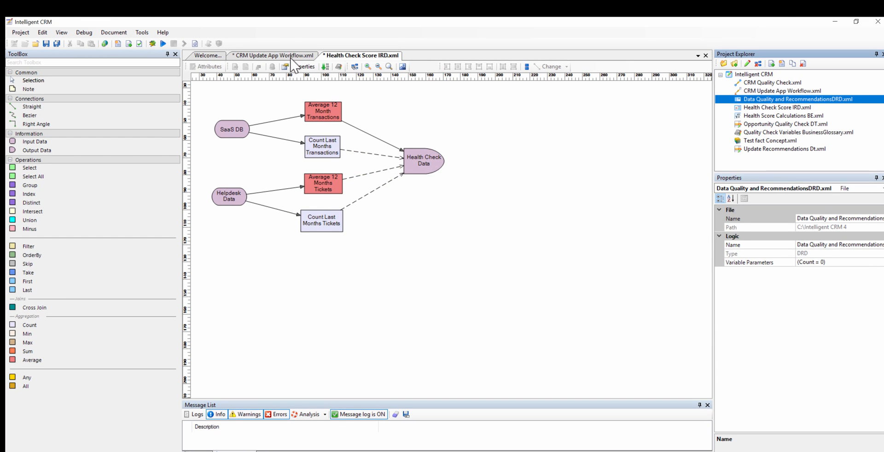
{"action": "left_click", "coordinate": [291, 59]}
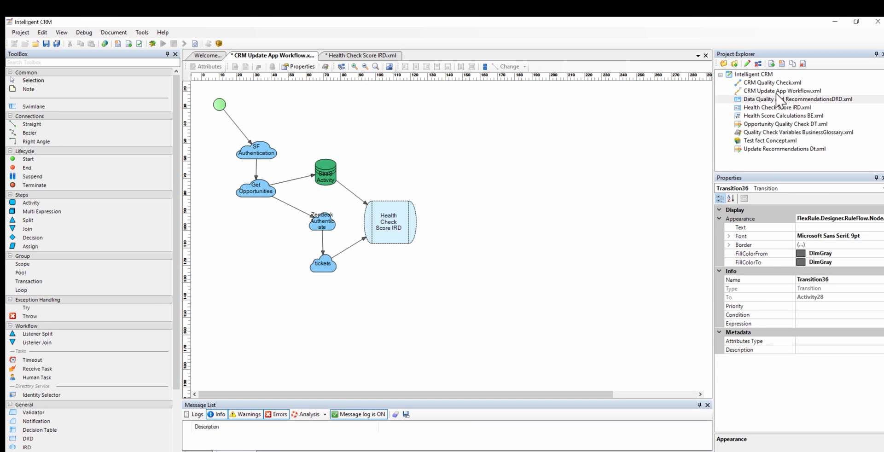
Step: Place the Data Quality and RecommendationsDRD beside the Health Check Score IRD in the workflow and connect the IRD to it
{"action": "left_click_drag", "start_coordinate": [773, 99], "coordinate": [514, 248]}
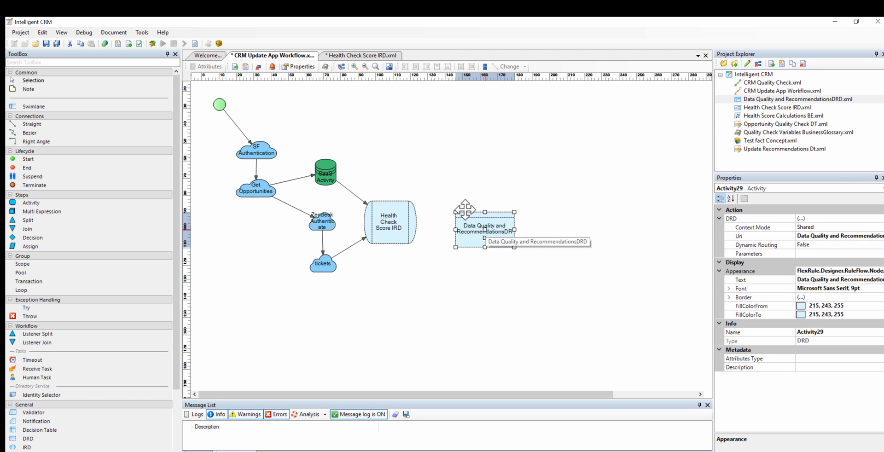
{"action": "left_click_drag", "start_coordinate": [465, 209], "coordinate": [457, 203]}
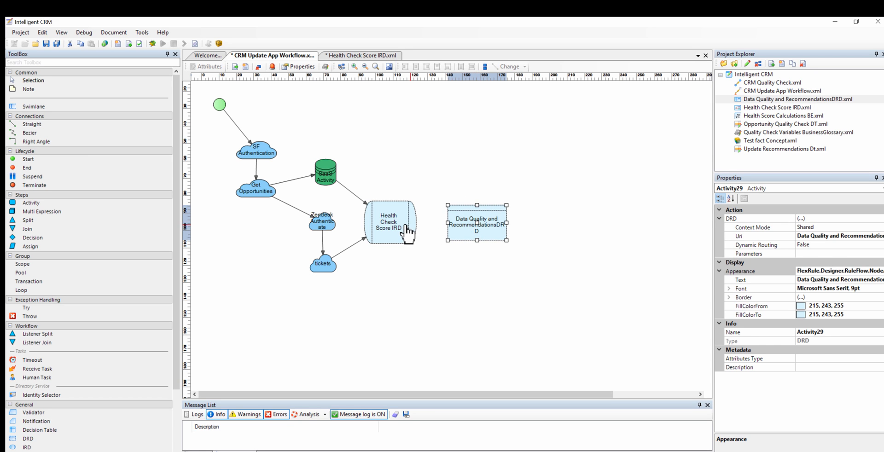
{"action": "left_click_drag", "start_coordinate": [409, 231], "coordinate": [459, 237]}
{"action": "left_click", "coordinate": [495, 224]}
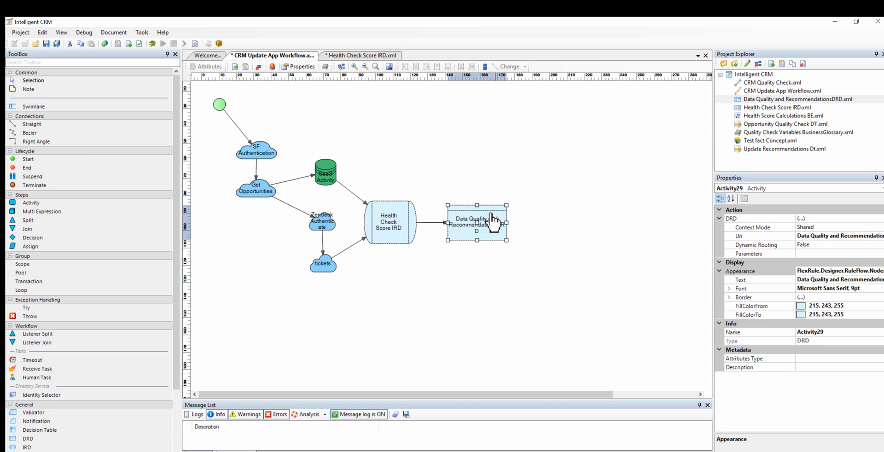
Step: Open the Data Quality and RecommendationsDRD diagram and view the decision table behind "Opportunities that need updating"
{"action": "right_click", "coordinate": [496, 215]}
{"action": "left_click", "coordinate": [521, 221]}
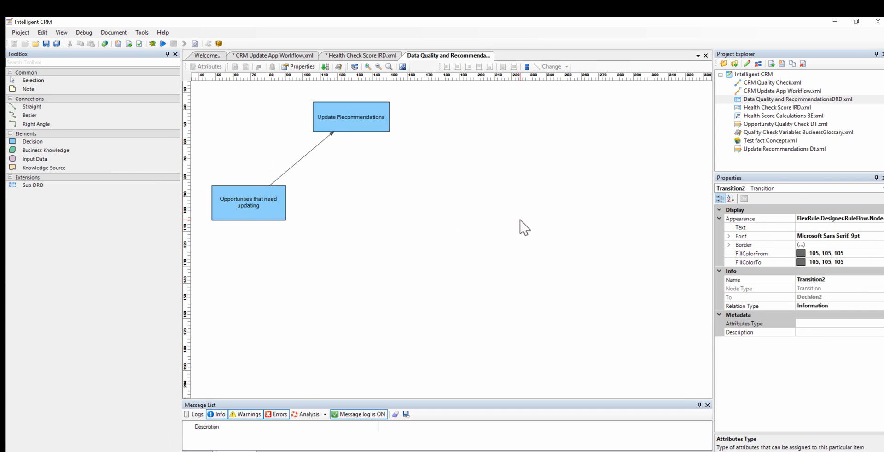
{"action": "left_click", "coordinate": [253, 216]}
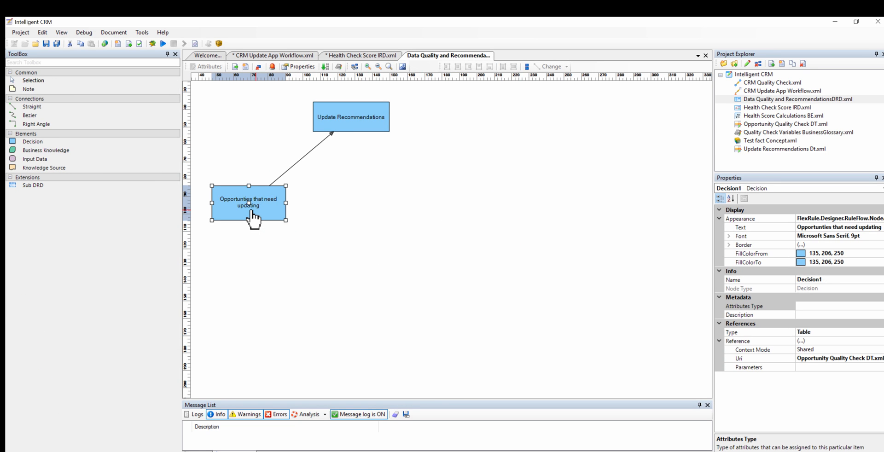
{"action": "right_click", "coordinate": [254, 212]}
{"action": "left_click", "coordinate": [280, 215]}
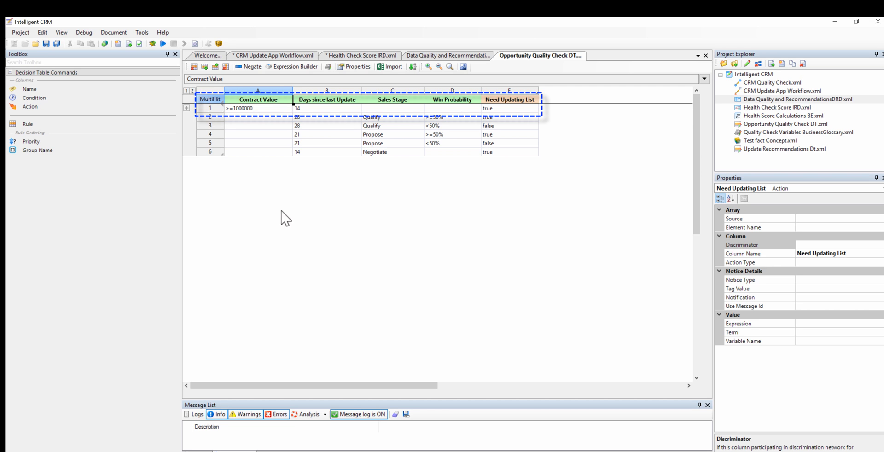
Step: Review the decision table behind the Update Recommendations decision and return to the CRM Update App Workflow
{"action": "left_click", "coordinate": [447, 57]}
{"action": "left_click", "coordinate": [356, 115]}
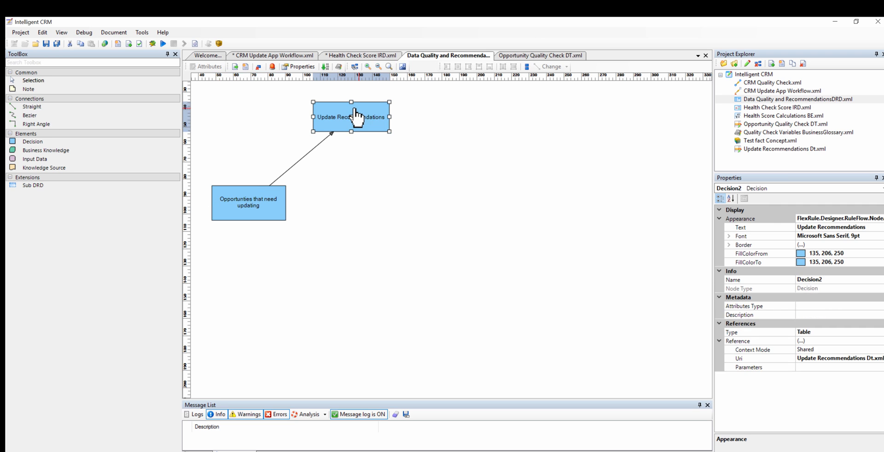
{"action": "right_click", "coordinate": [356, 113]}
{"action": "left_click", "coordinate": [383, 115]}
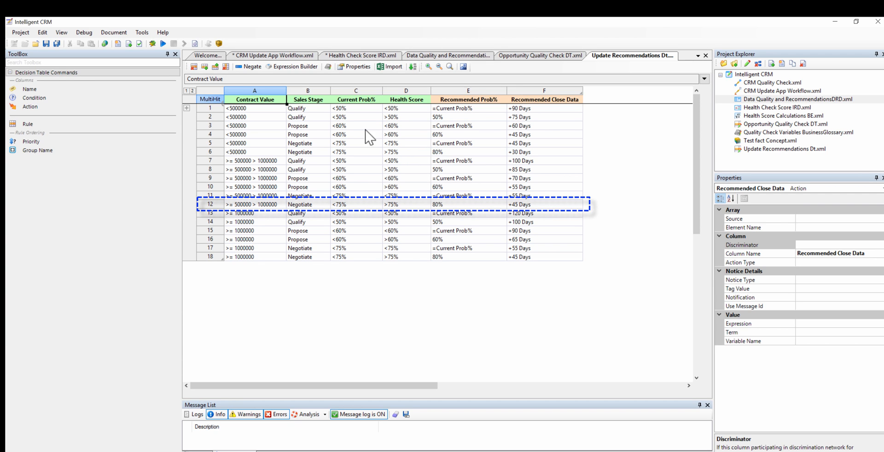
{"action": "left_click", "coordinate": [284, 59]}
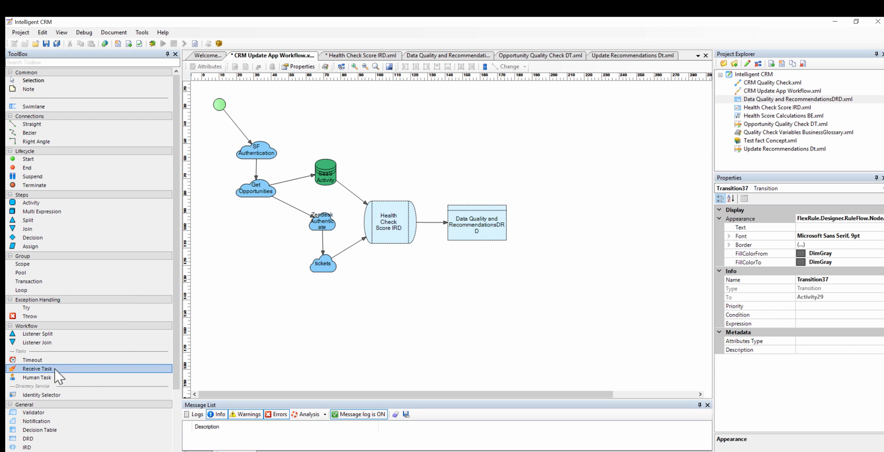
Step: Add a Receive Task labelled "Sales Rep to Update, confirm and Submot", enlarge it to fit its text, and connect the DRD to it
{"action": "left_click_drag", "start_coordinate": [49, 369], "coordinate": [536, 217]}
{"action": "left_click", "coordinate": [563, 225]}
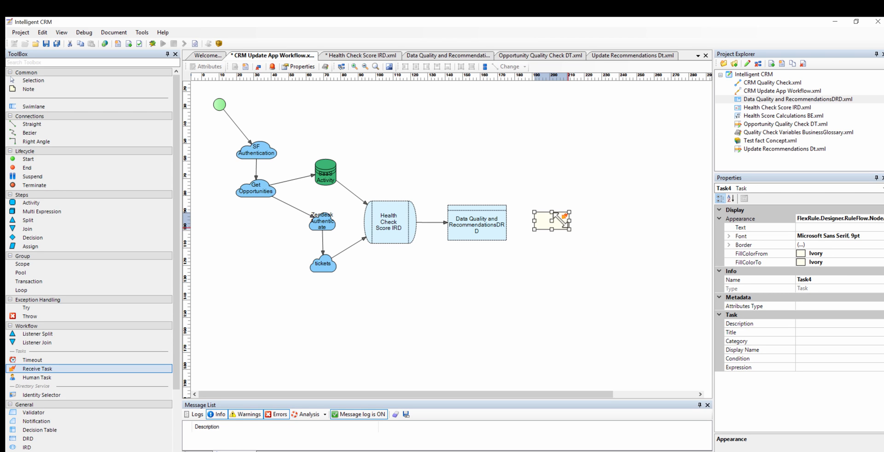
{"action": "left_click", "coordinate": [560, 222]}
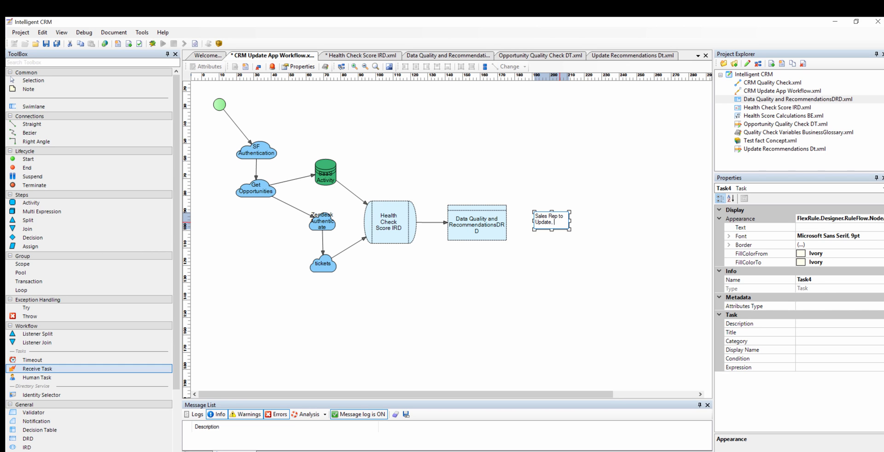
{"action": "type", "text": "rm and Submot"}
{"action": "key", "text": "Return"}
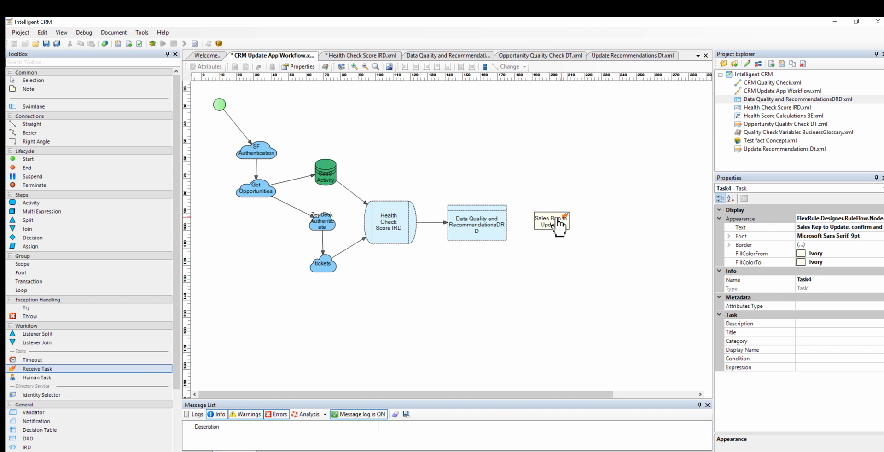
{"action": "left_click_drag", "start_coordinate": [549, 221], "coordinate": [539, 240]}
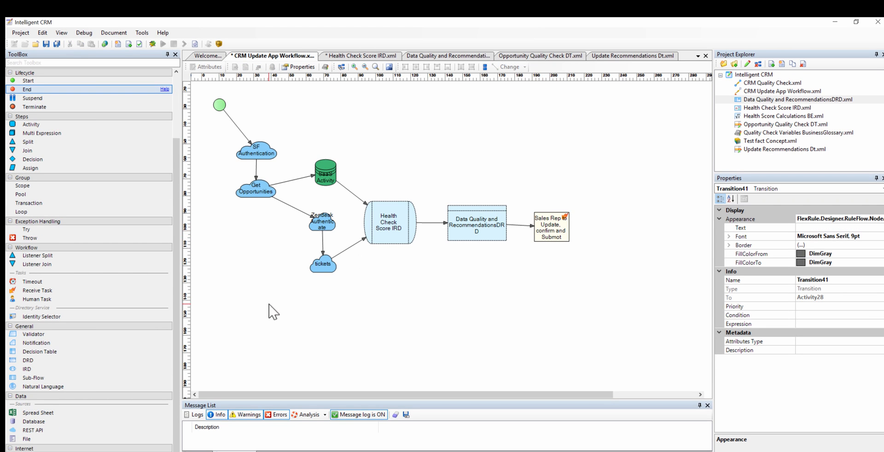
Step: Add a REST API activity labelled "Update SF" connected from the sales rep task, and finish the flow with a connected End node
{"action": "left_click", "coordinate": [25, 431]}
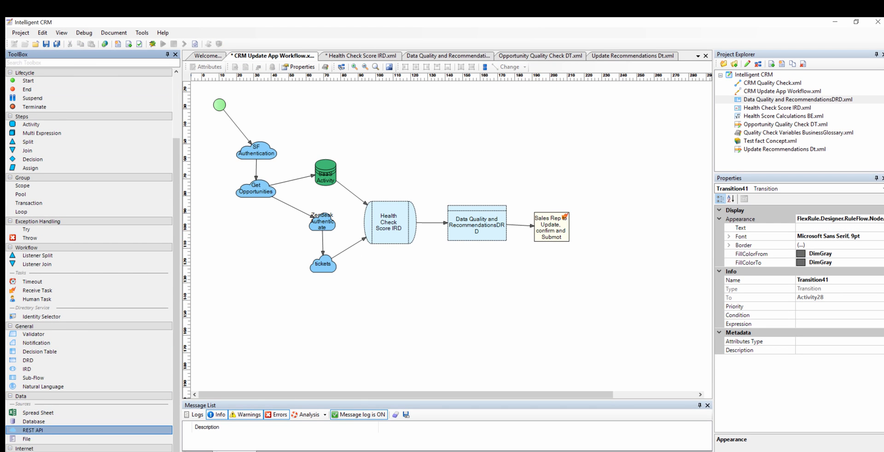
{"action": "left_click_drag", "start_coordinate": [25, 430], "coordinate": [596, 227]}
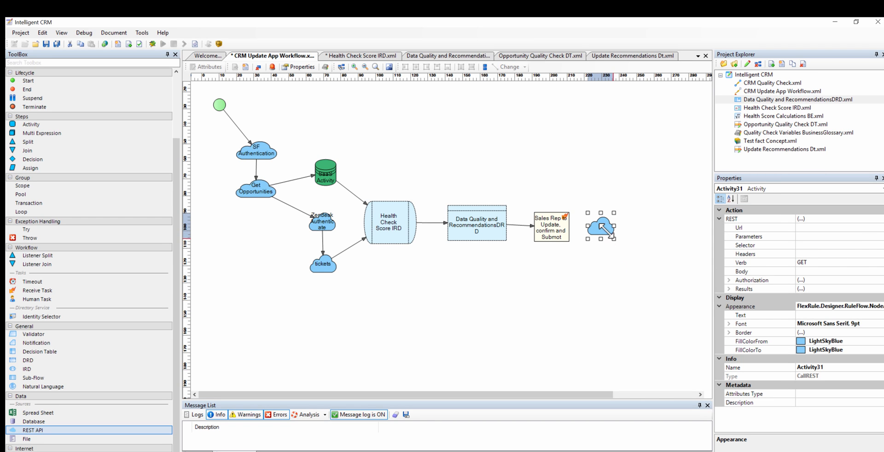
{"action": "double_click", "coordinate": [612, 232]}
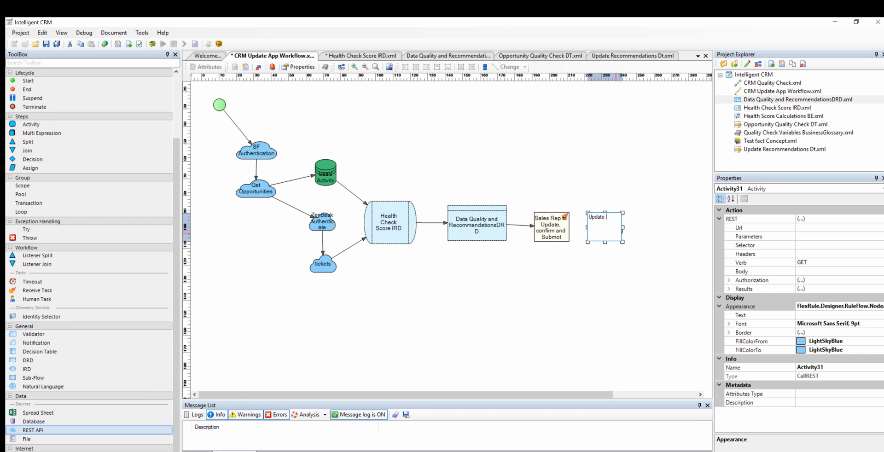
{"action": "type", "text": "Update SF"}
{"action": "left_click", "coordinate": [599, 287]}
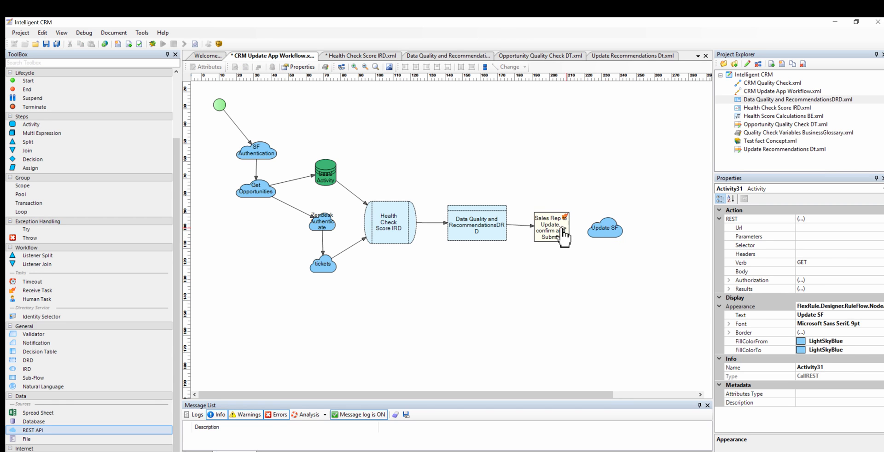
{"action": "left_click_drag", "start_coordinate": [602, 229], "coordinate": [603, 230]}
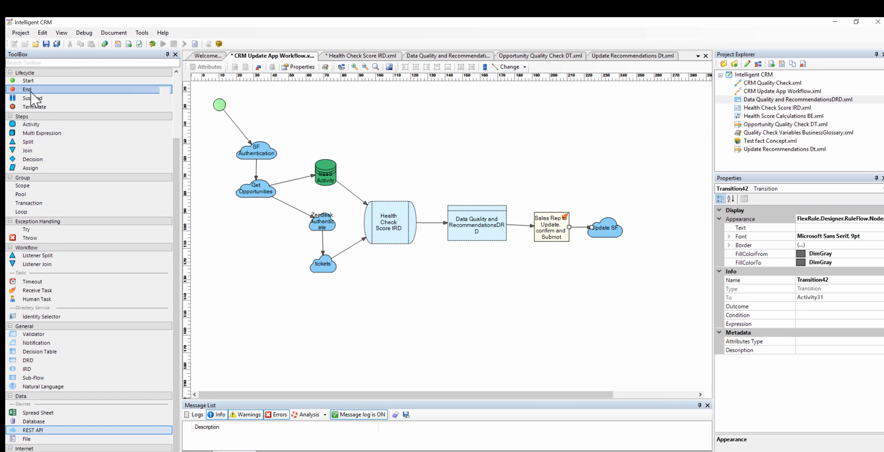
{"action": "left_click_drag", "start_coordinate": [33, 92], "coordinate": [649, 227]}
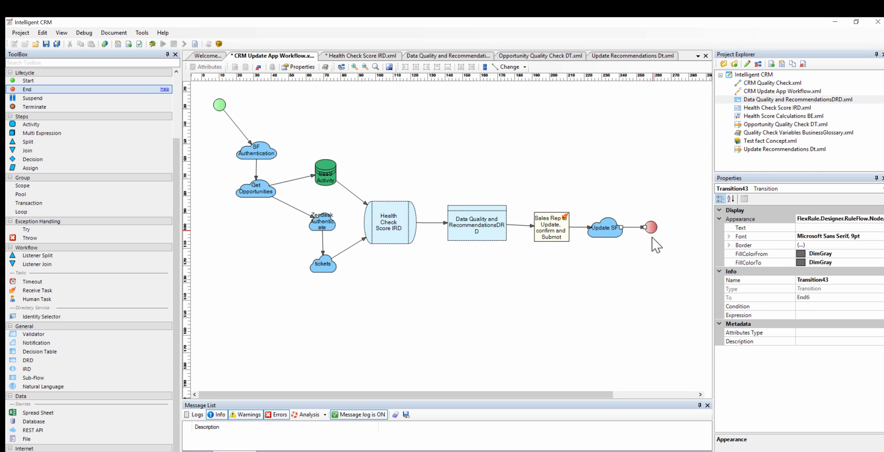